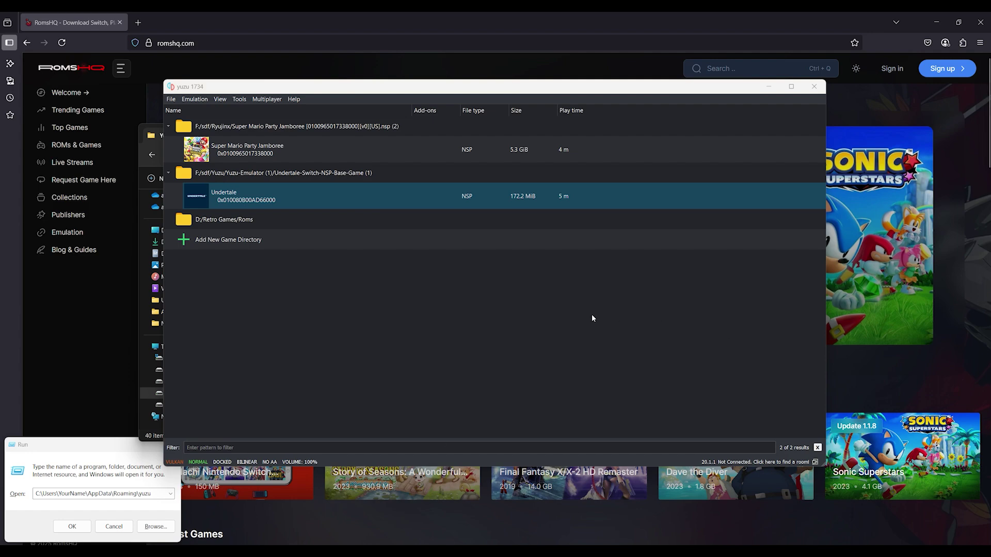
Step: Open Undertale's save data location from its context menu in the game list
{"action": "right_click", "coordinate": [384, 197]}
{"action": "left_click", "coordinate": [416, 214]}
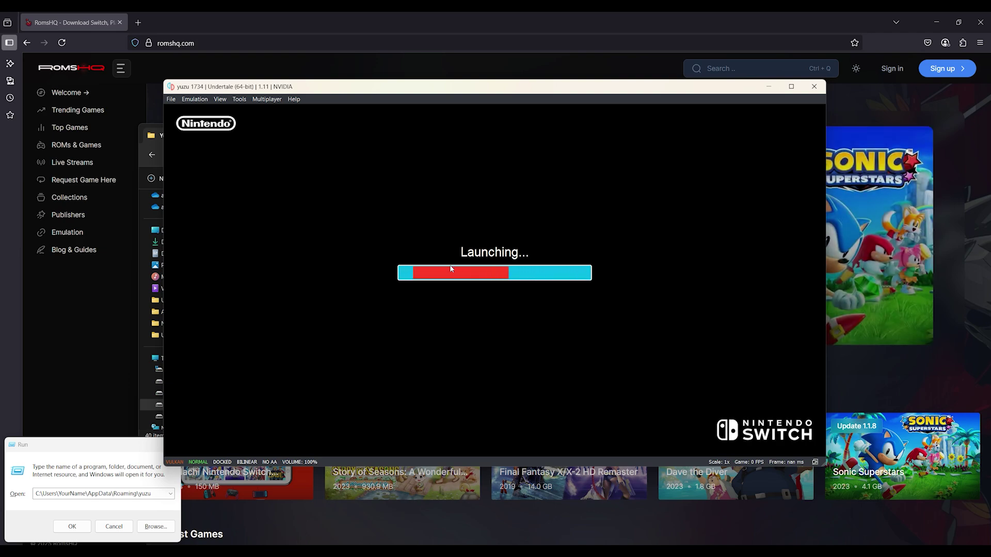
Step: Restart the stuck Undertale emulation from the Emulation menu and confirm stopping it
{"action": "left_click", "coordinate": [194, 100]}
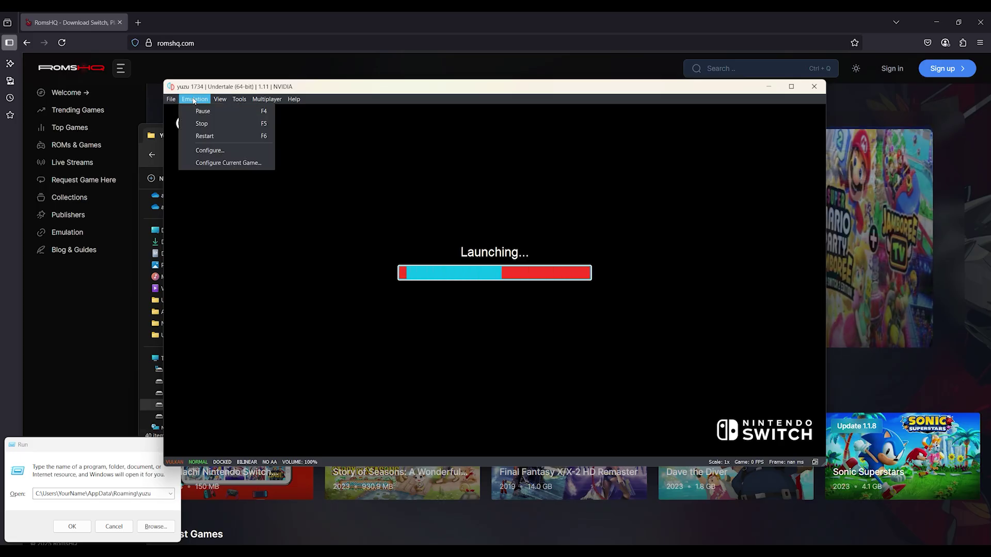
{"action": "left_click", "coordinate": [213, 134]}
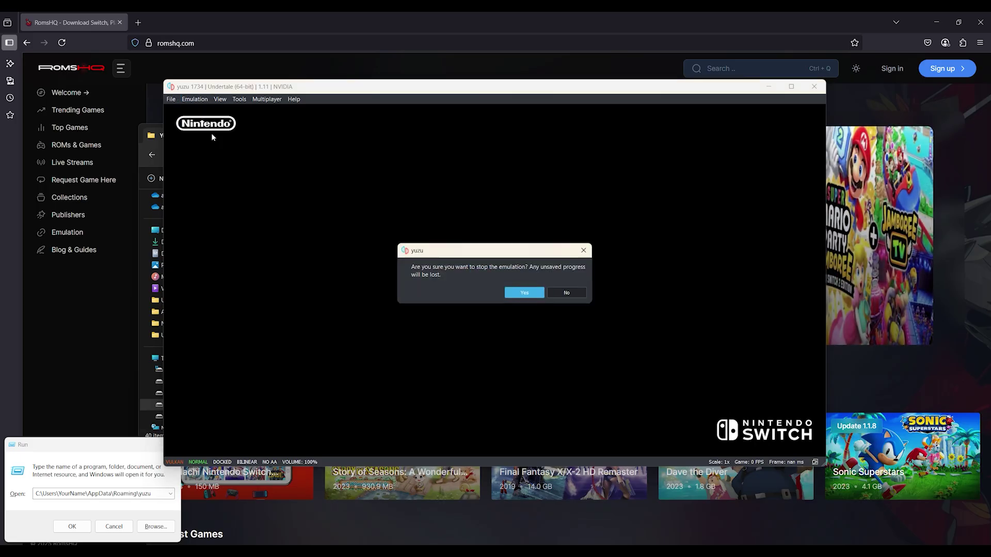
{"action": "left_click", "coordinate": [520, 293]}
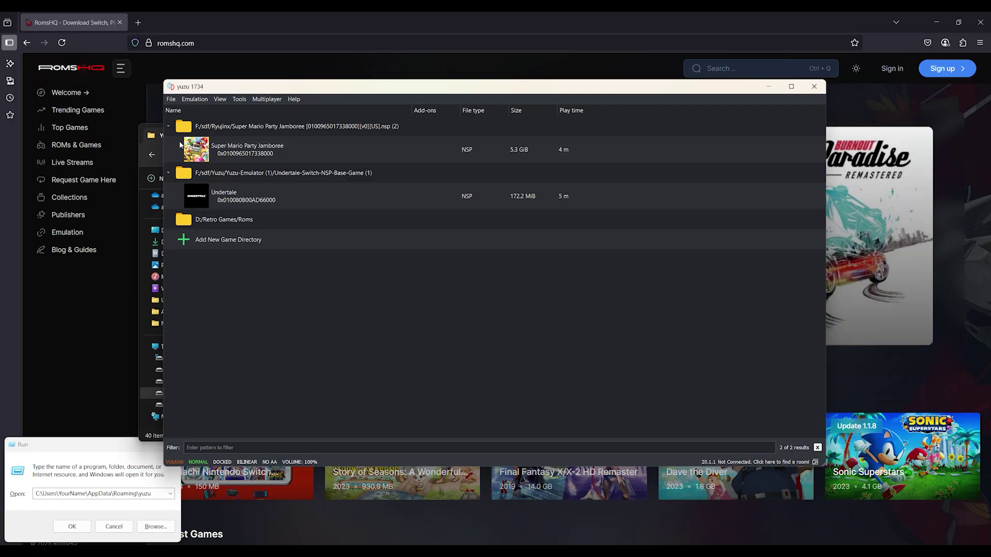
Step: Open yuzu's data folder and delete the cache and shader folders
{"action": "left_click_drag", "start_coordinate": [160, 492], "coordinate": [91, 499]}
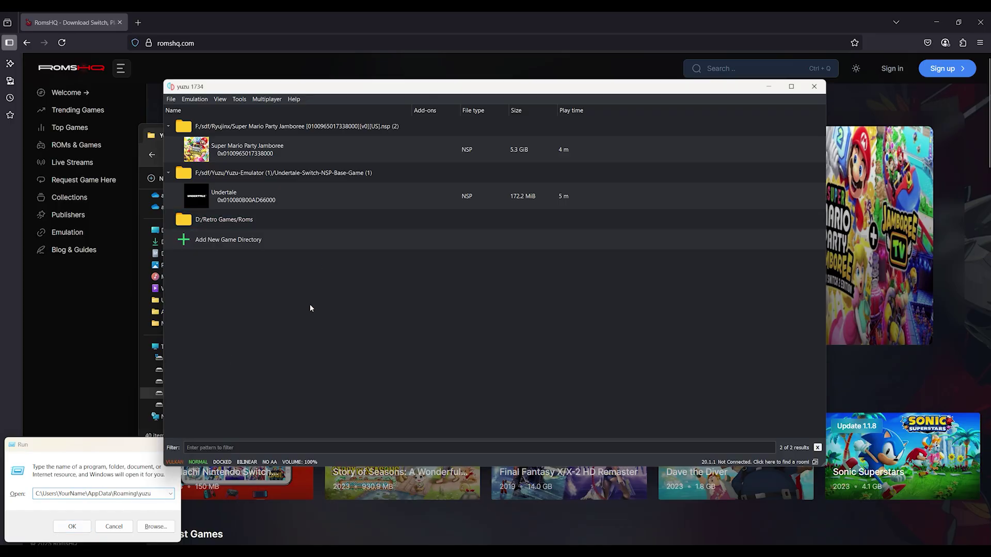
{"action": "left_click", "coordinate": [171, 99]}
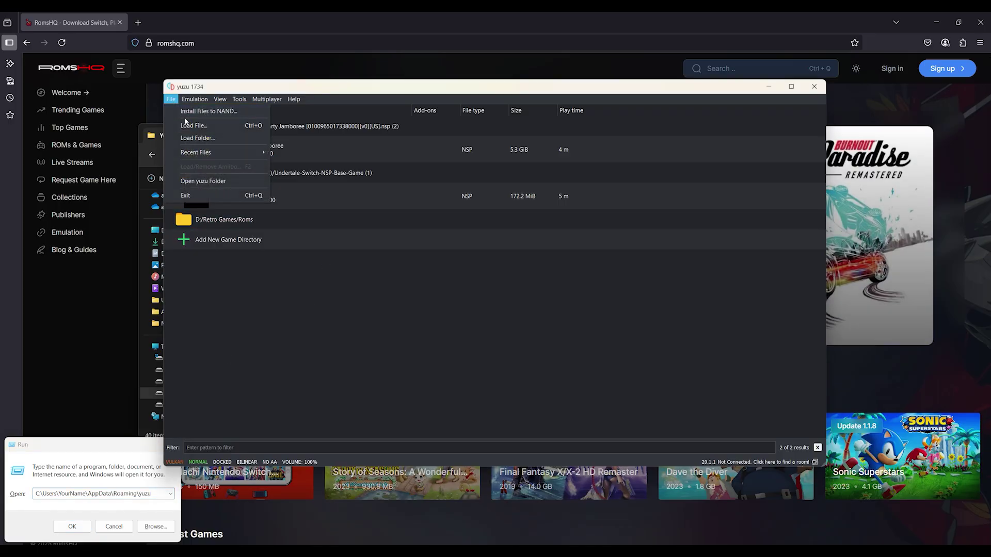
{"action": "left_click", "coordinate": [199, 181]}
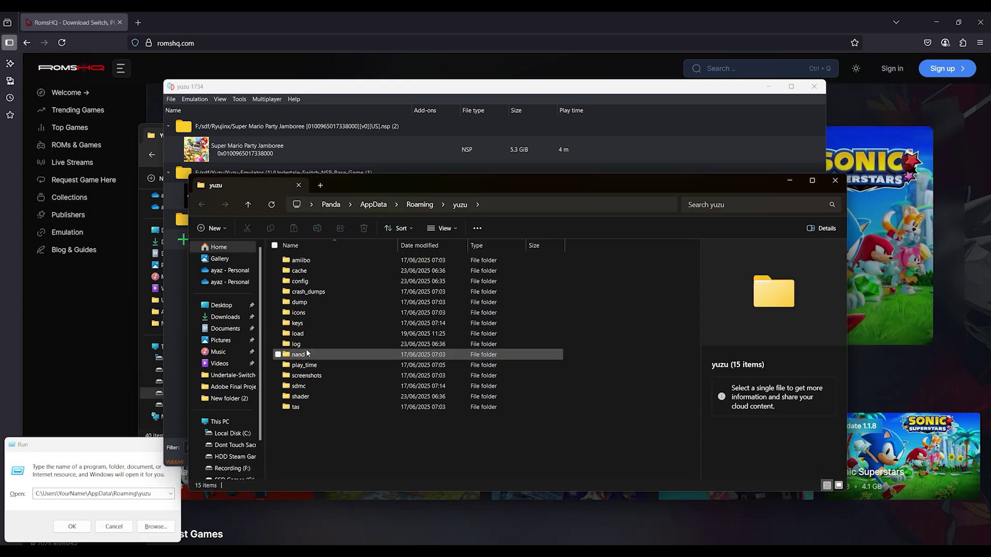
{"action": "left_click", "coordinate": [301, 270]}
{"action": "left_click", "coordinate": [312, 396], "text": "ctrl"}
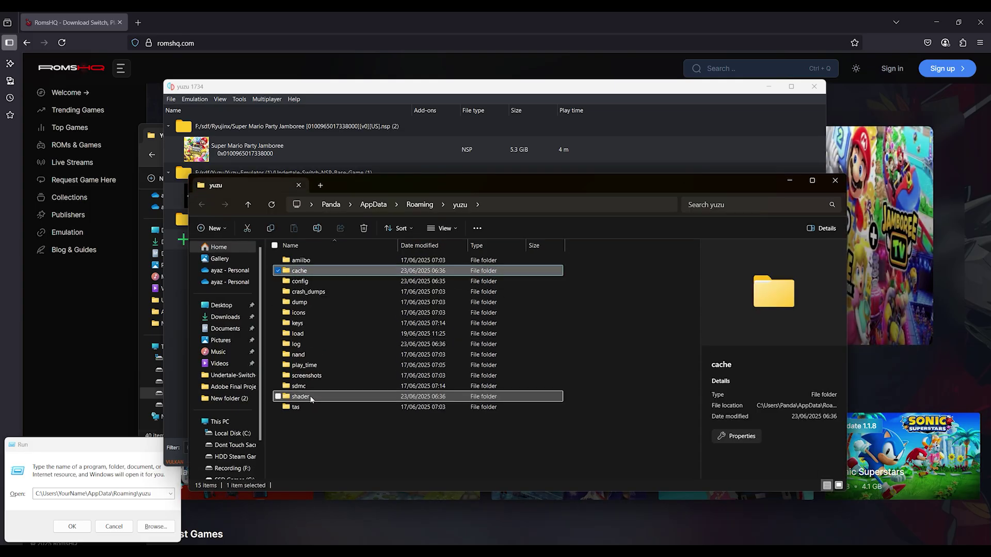
{"action": "key", "text": "Delete"}
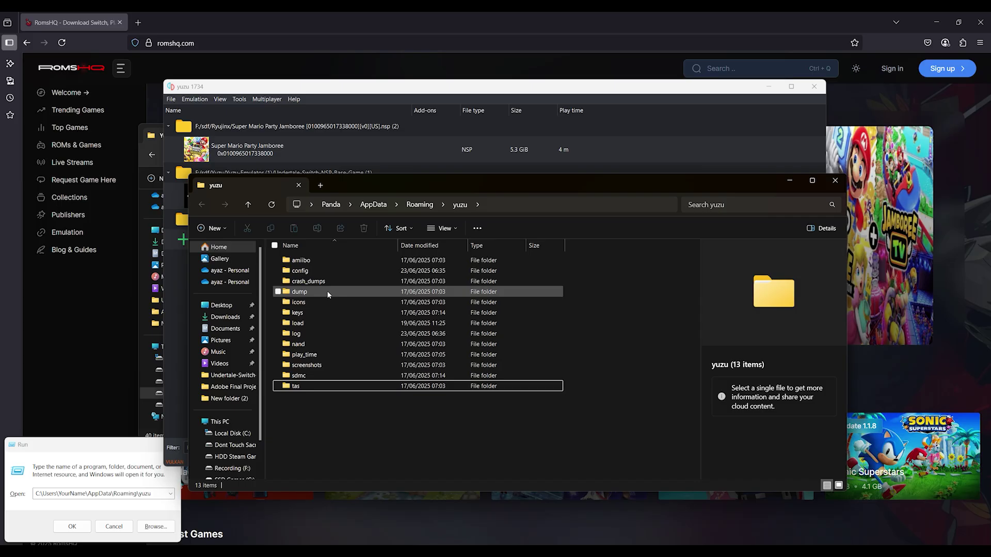
Step: Delete qt-config.ini from the config folder and return to the yuzu folder
{"action": "double_click", "coordinate": [315, 271]}
{"action": "left_click", "coordinate": [315, 272]}
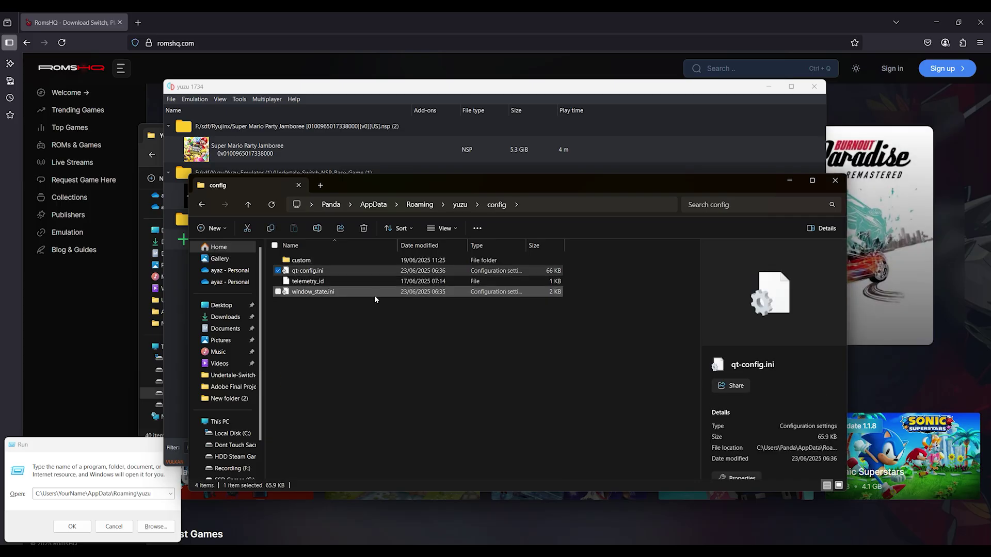
{"action": "right_click", "coordinate": [349, 272]}
{"action": "left_click", "coordinate": [437, 283]}
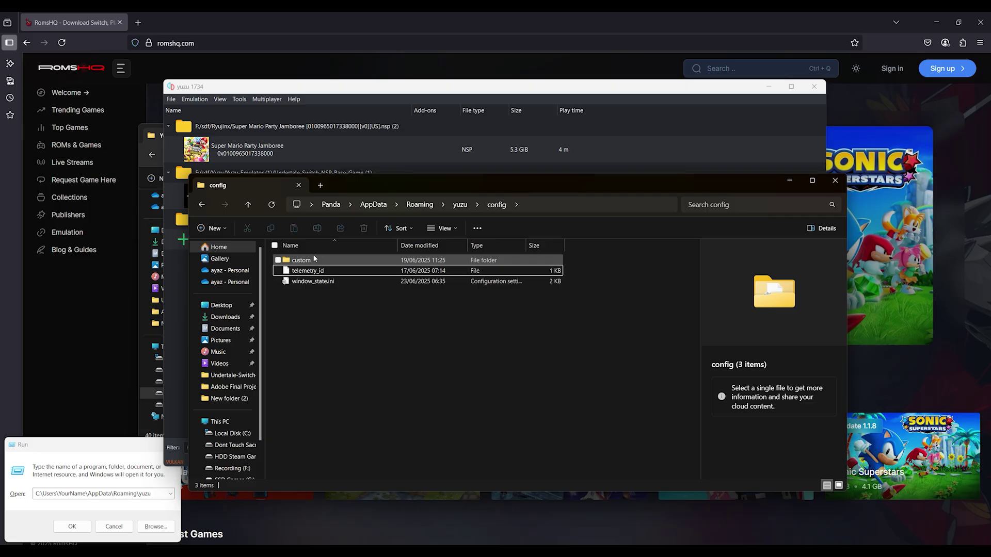
{"action": "left_click", "coordinate": [248, 204]}
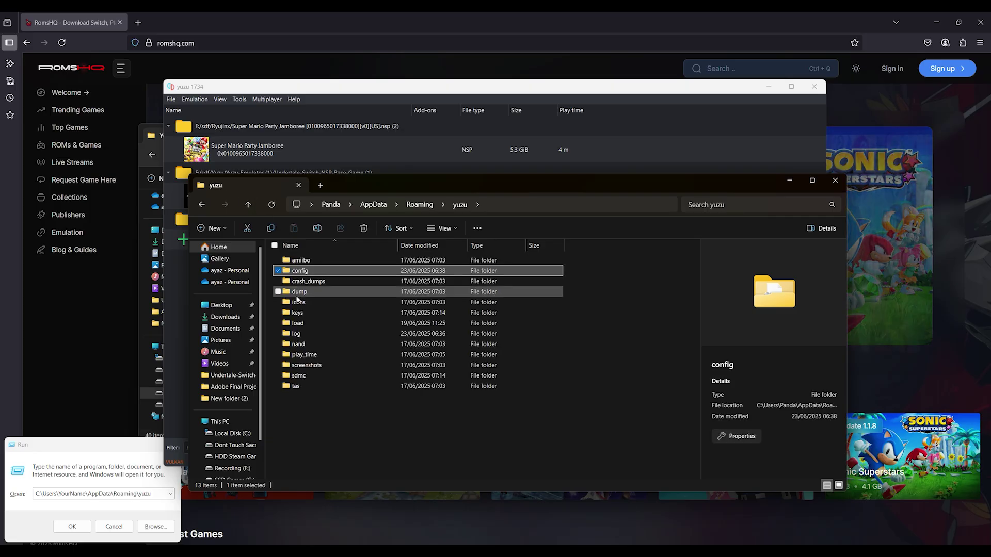
Step: Browse into nand\system\Contents, then close File Explorer to return to yuzu
{"action": "left_click", "coordinate": [306, 345]}
{"action": "double_click", "coordinate": [306, 347]}
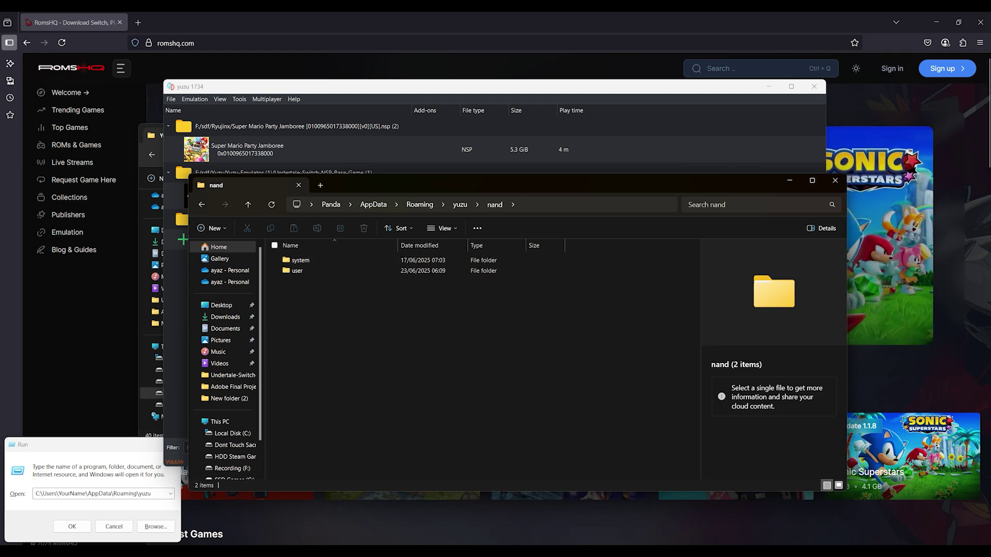
{"action": "double_click", "coordinate": [316, 262]}
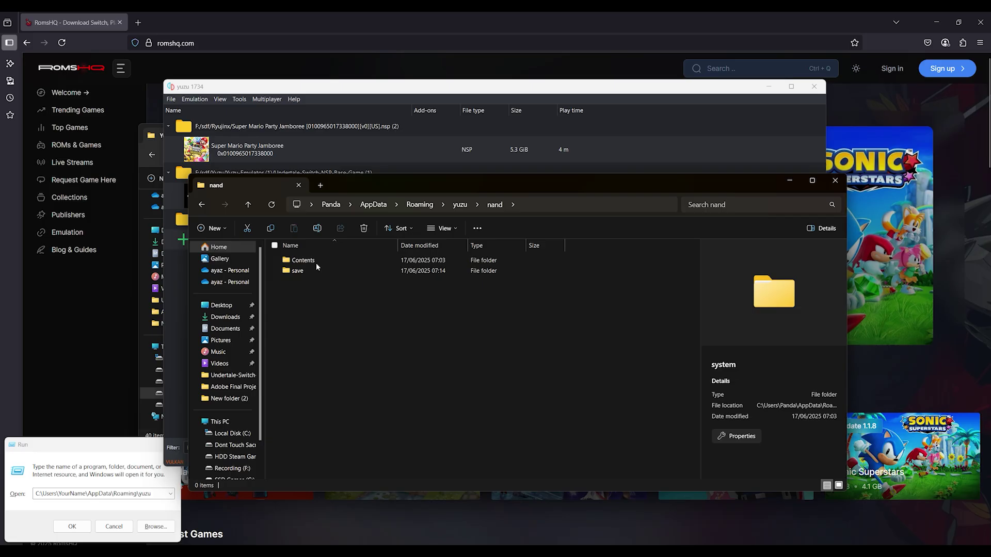
{"action": "left_click", "coordinate": [312, 262]}
{"action": "double_click", "coordinate": [312, 261]}
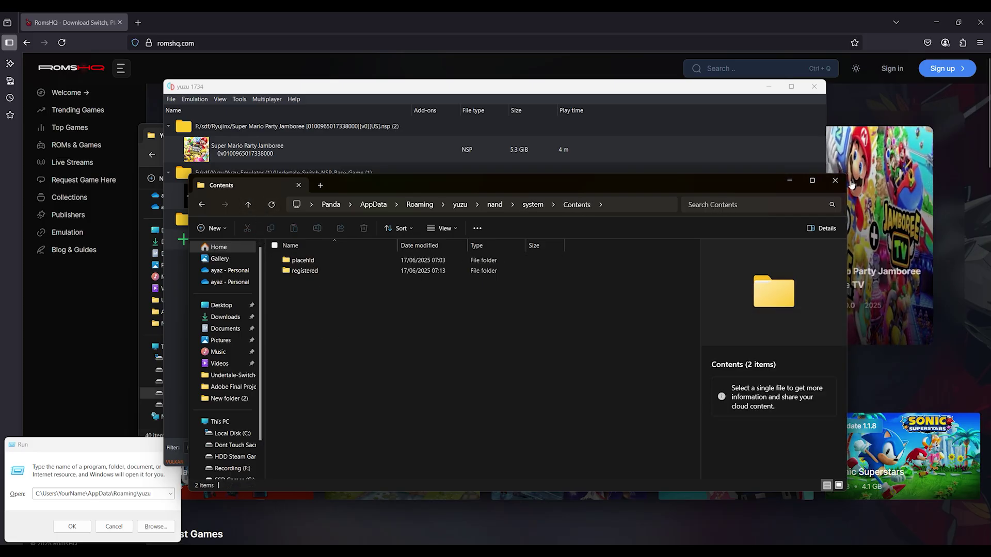
{"action": "left_click", "coordinate": [835, 180]}
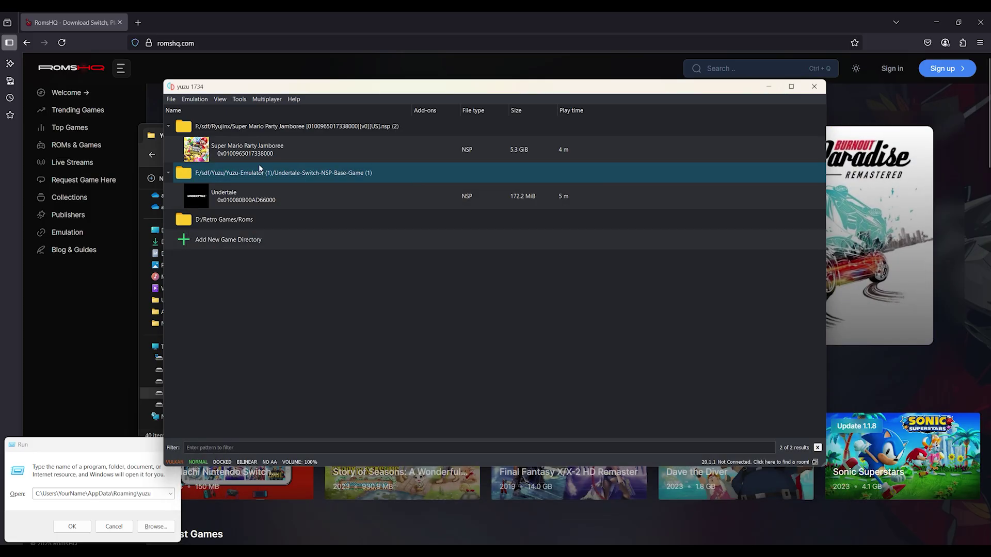
Step: Install the NSP from Undertale-Switch-NSP-Update-1.0.2 to NAND and acknowledge the result
{"action": "left_click", "coordinate": [171, 99]}
{"action": "left_click", "coordinate": [205, 110]}
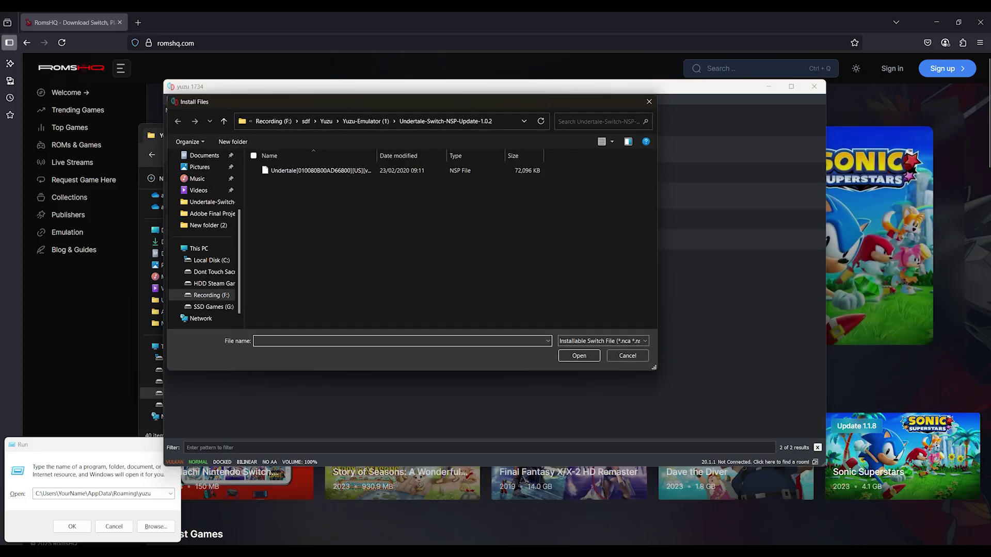
{"action": "left_click", "coordinate": [345, 173]}
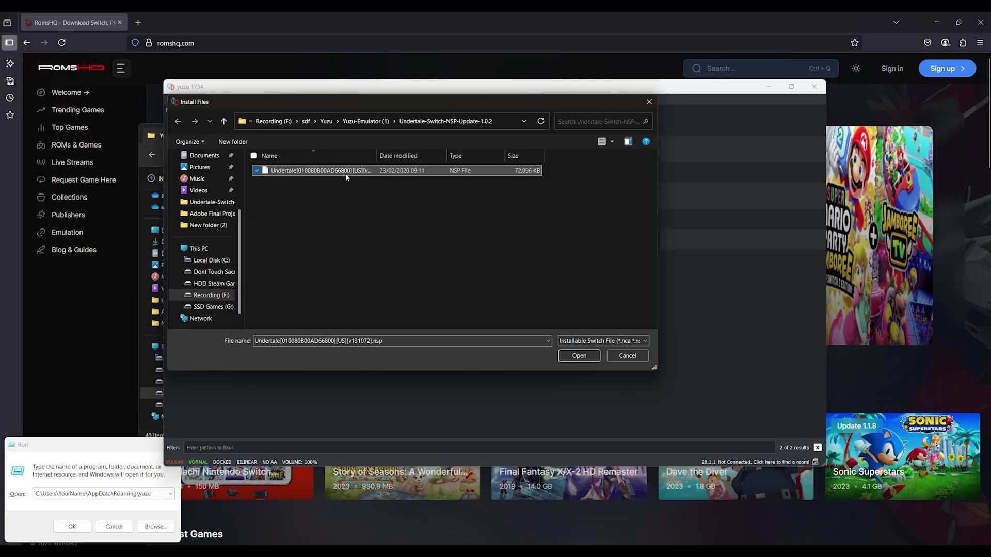
{"action": "left_click", "coordinate": [224, 121]}
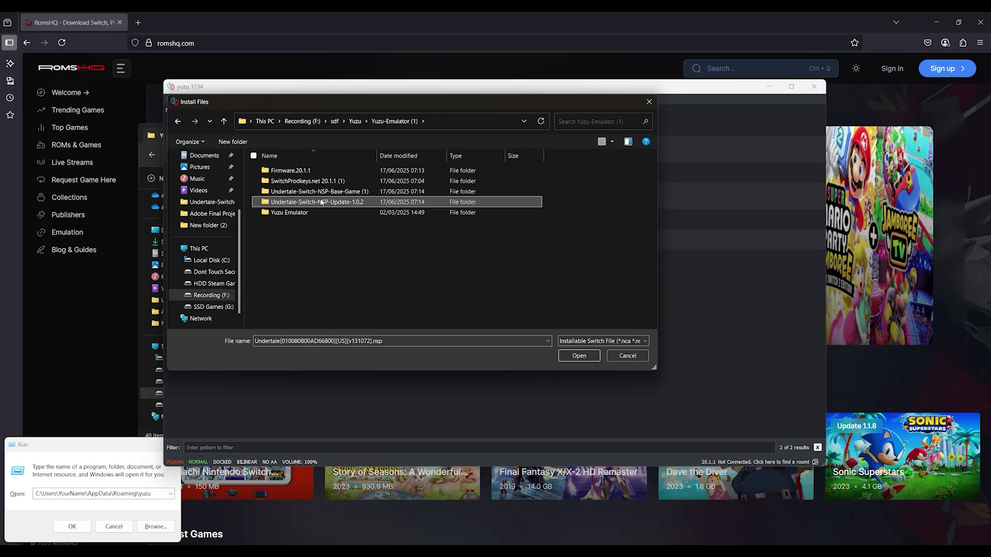
{"action": "double_click", "coordinate": [333, 202]}
{"action": "left_click", "coordinate": [330, 170]}
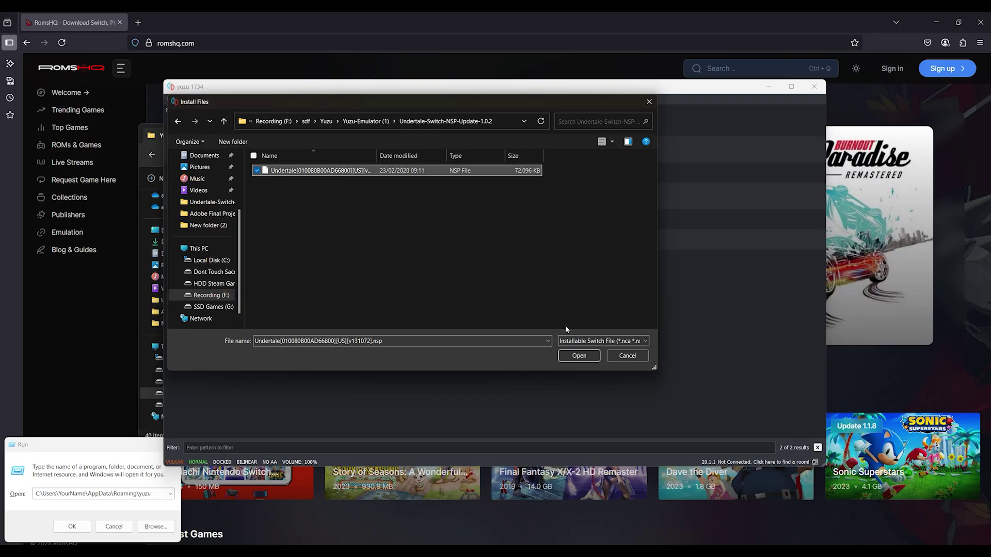
{"action": "left_click", "coordinate": [573, 356]}
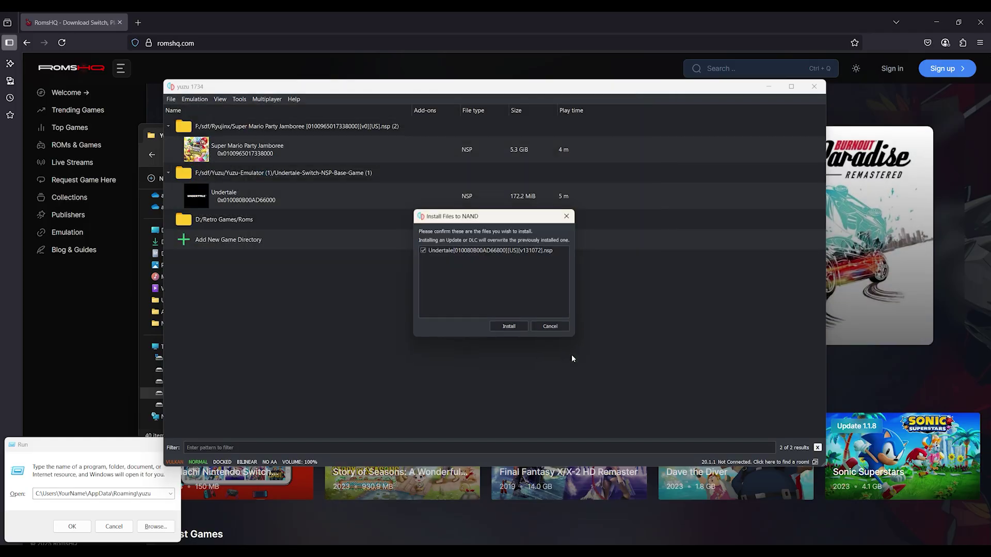
{"action": "left_click", "coordinate": [513, 329]}
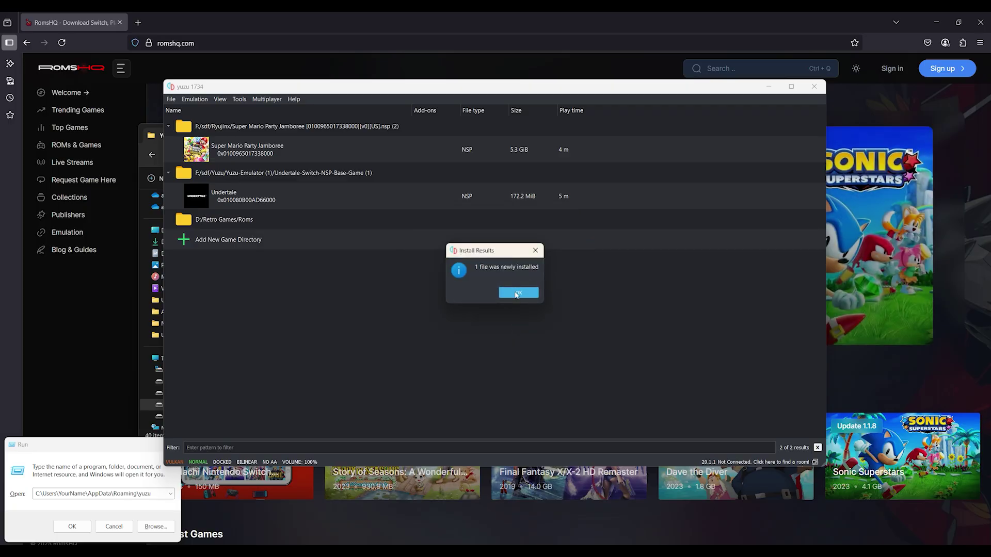
{"action": "left_click", "coordinate": [516, 293]}
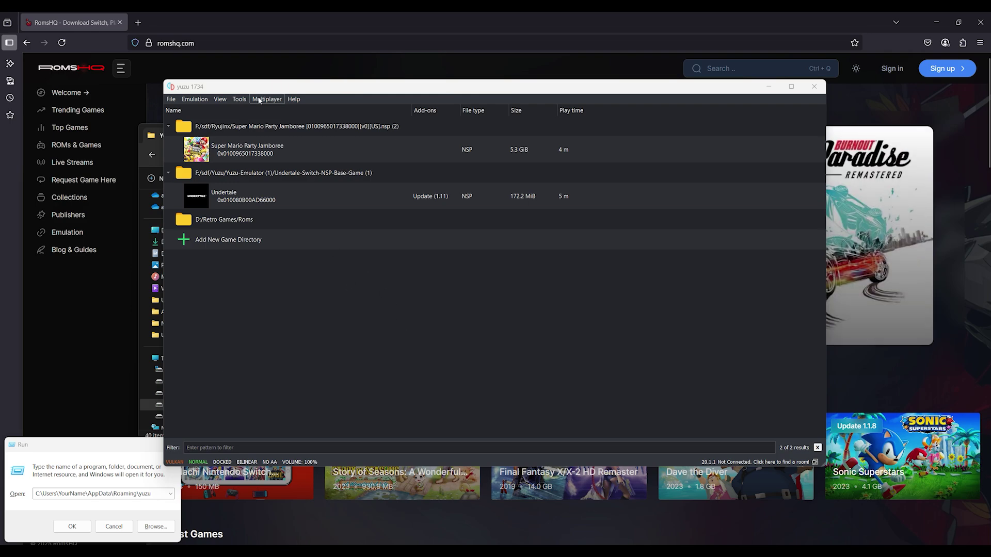
Step: Install firmware from the Firmware.20.1.1 folder in Yuzu-Emulator (1)
{"action": "left_click", "coordinate": [238, 99]}
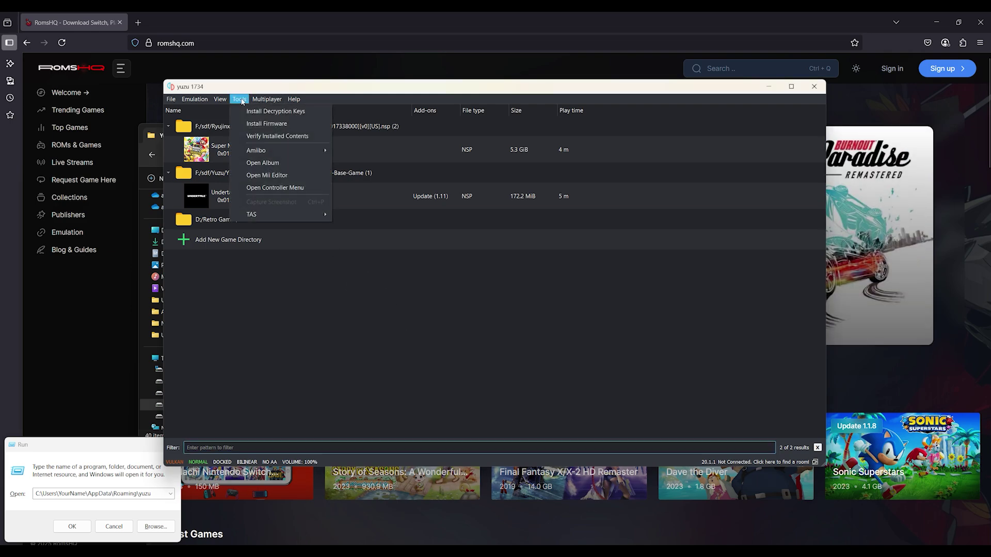
{"action": "left_click", "coordinate": [259, 123]}
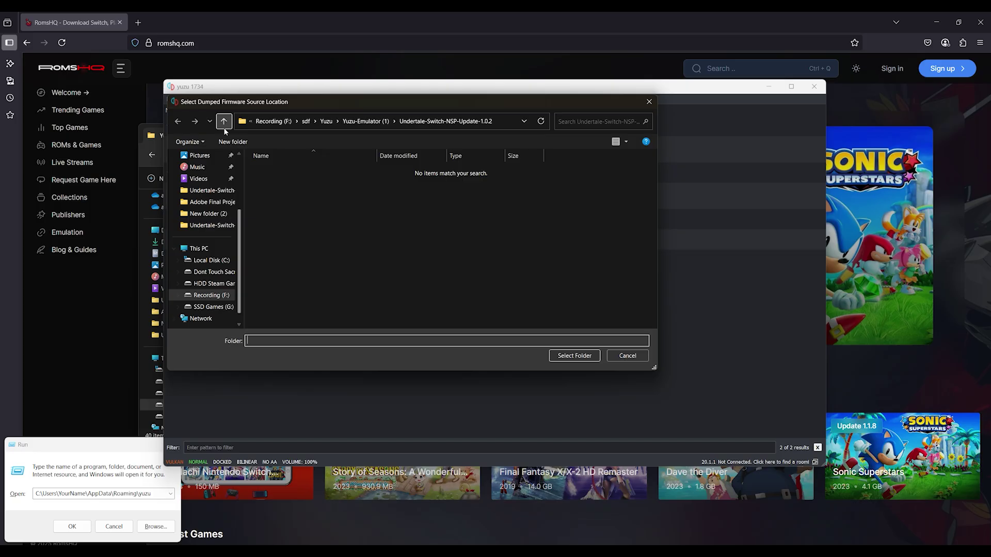
{"action": "left_click", "coordinate": [224, 128]}
{"action": "double_click", "coordinate": [281, 170]}
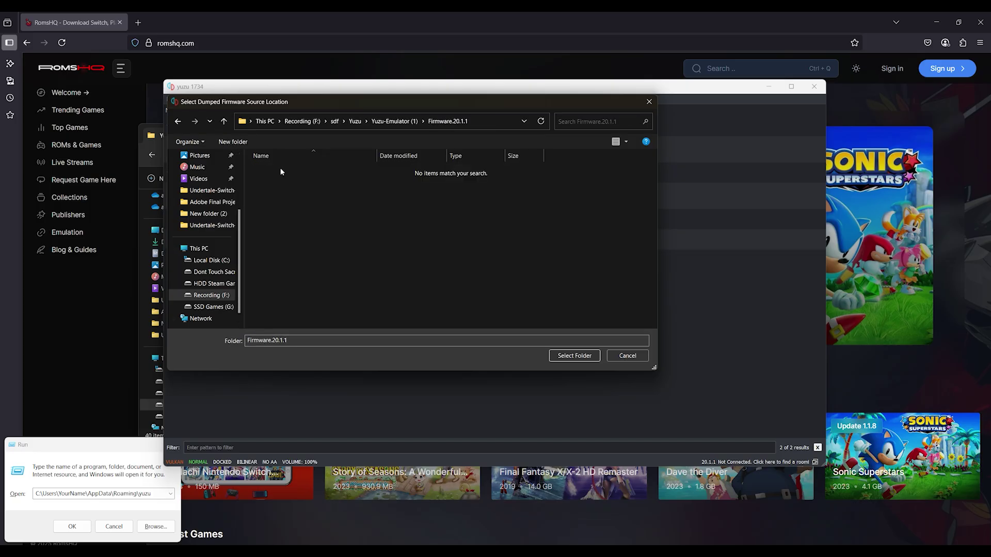
{"action": "left_click", "coordinate": [568, 357]}
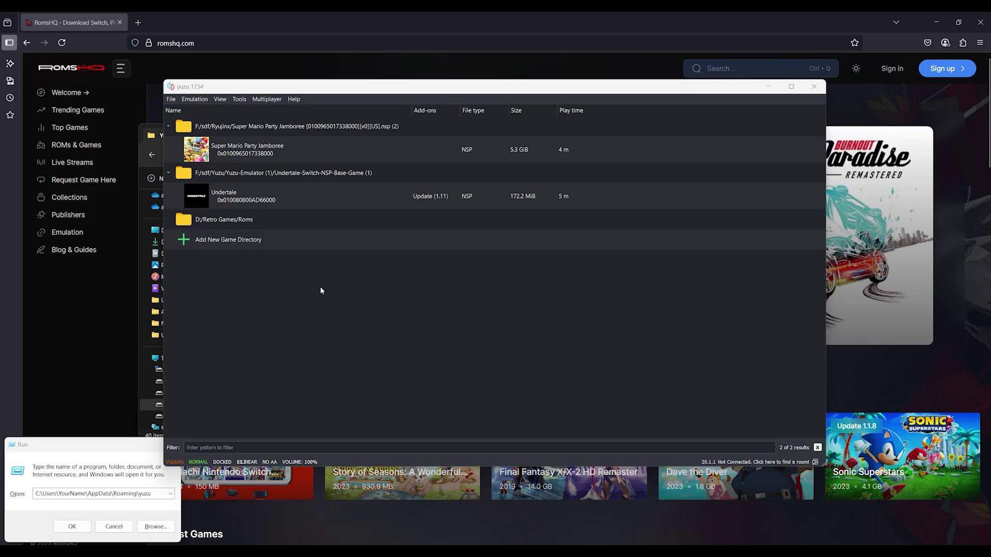
{"action": "left_click", "coordinate": [170, 100]}
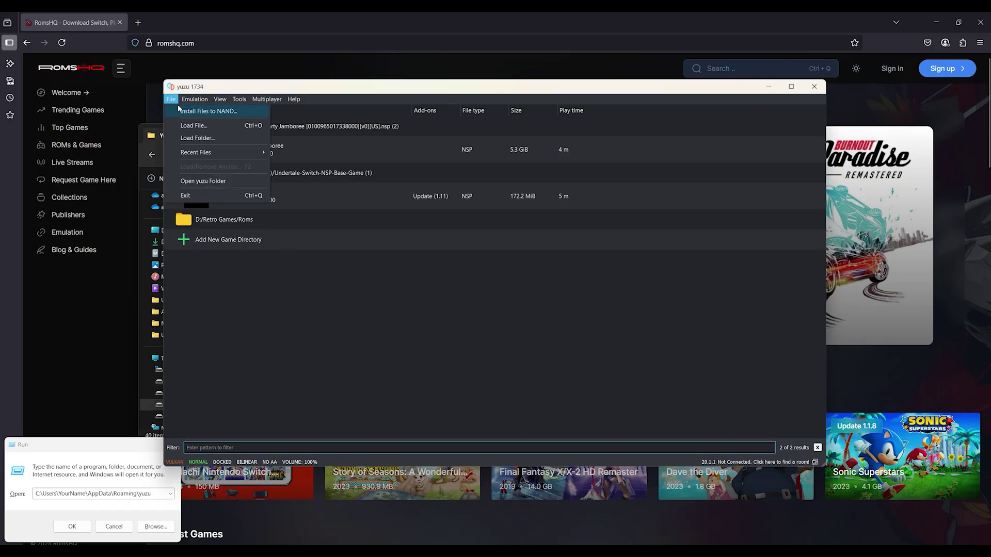
{"action": "left_click", "coordinate": [208, 180]}
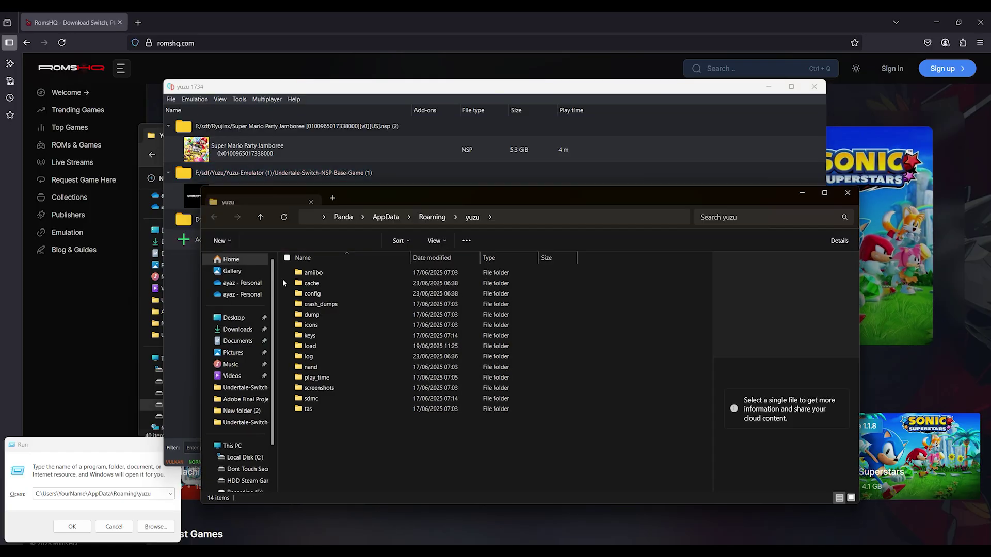
{"action": "double_click", "coordinate": [333, 366]}
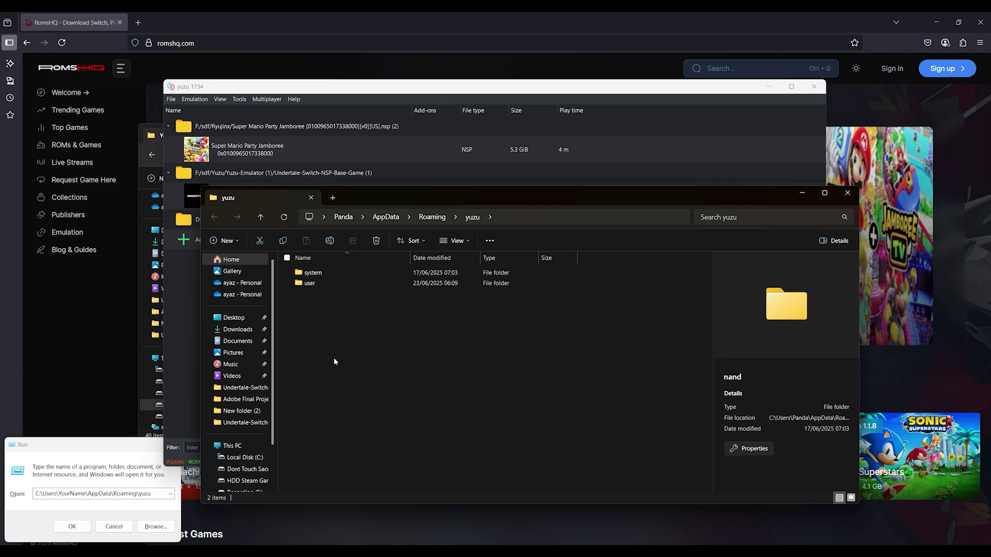
{"action": "double_click", "coordinate": [324, 273]}
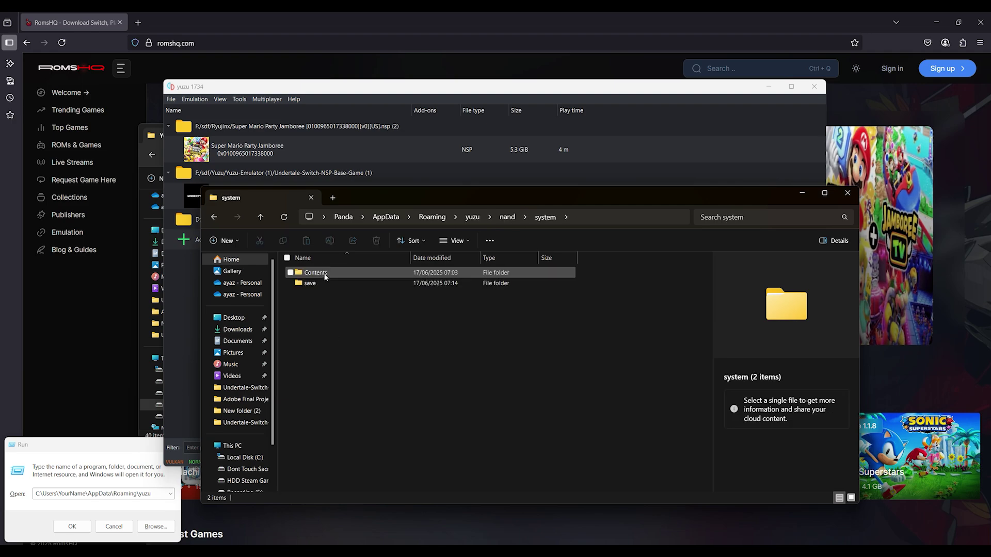
{"action": "double_click", "coordinate": [325, 276]}
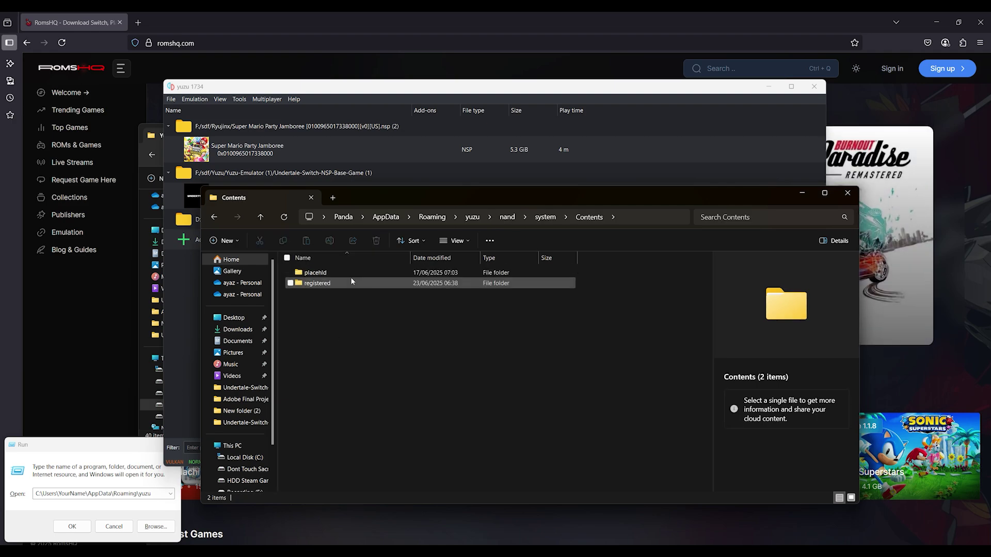
{"action": "double_click", "coordinate": [347, 271]}
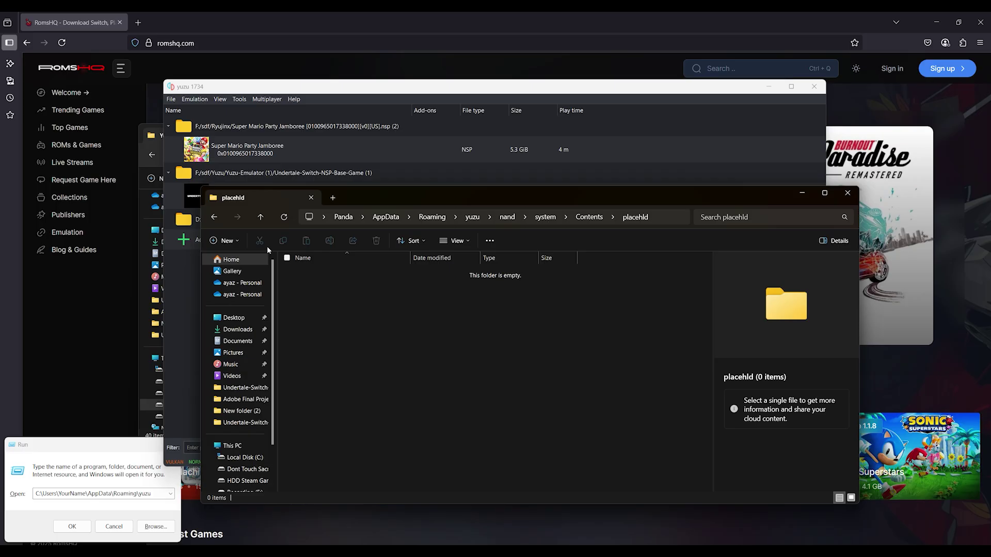
{"action": "left_click", "coordinate": [261, 218]}
{"action": "left_click", "coordinate": [261, 218]}
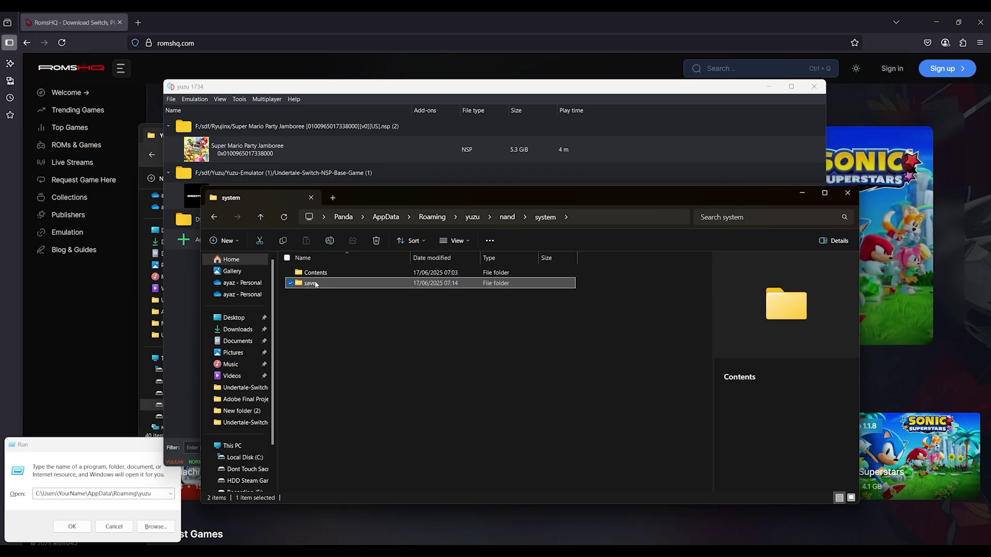
{"action": "double_click", "coordinate": [315, 284]}
{"action": "double_click", "coordinate": [370, 269]}
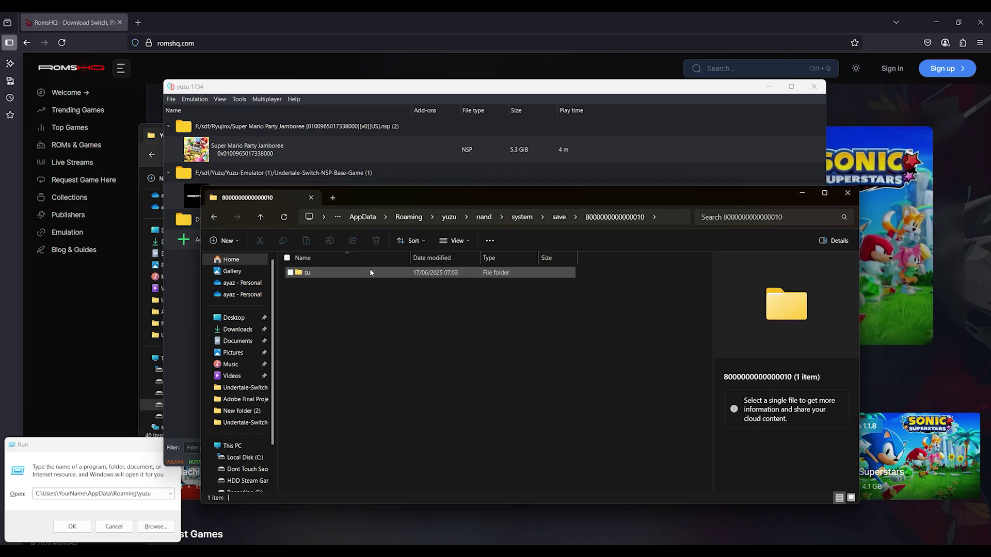
{"action": "double_click", "coordinate": [361, 272]}
{"action": "double_click", "coordinate": [372, 272]}
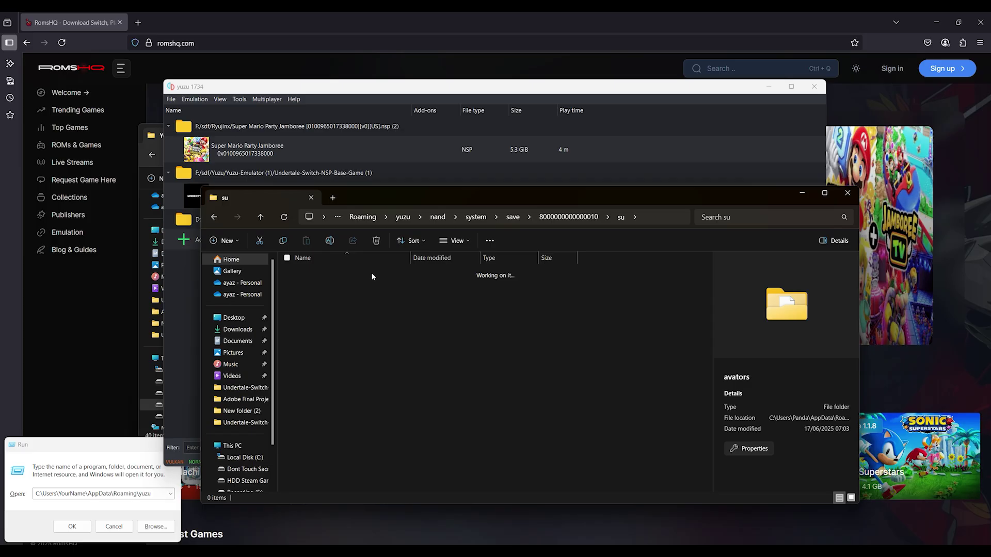
{"action": "left_click", "coordinate": [847, 192]}
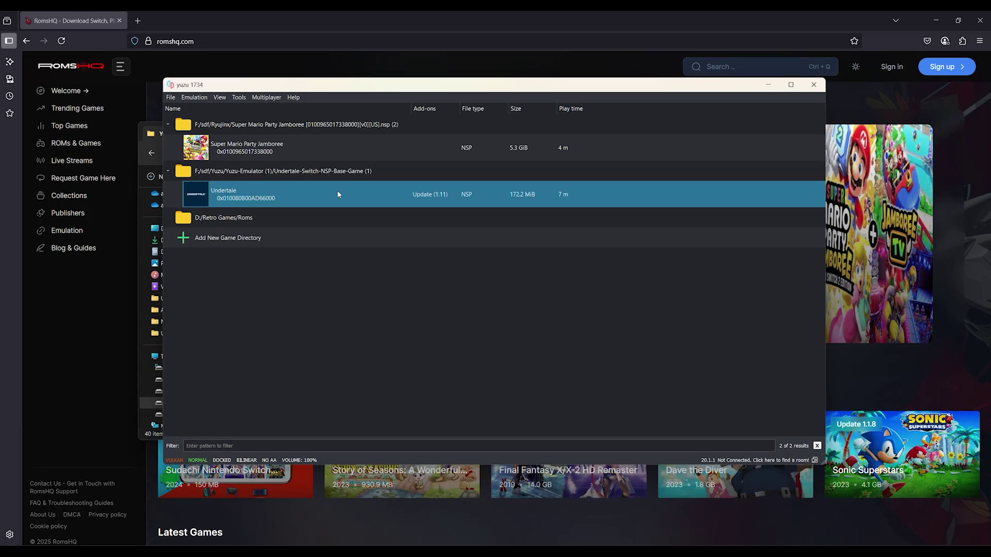
Step: Start Undertale via its context menu and open the Emulation menu once the intro plays
{"action": "right_click", "coordinate": [336, 191]}
{"action": "left_click", "coordinate": [358, 215]}
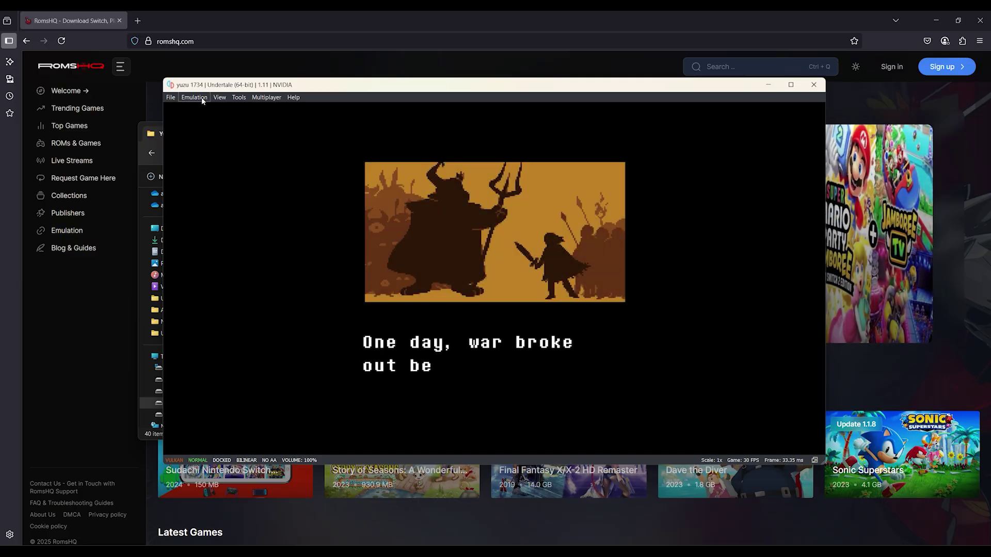
{"action": "left_click", "coordinate": [202, 100]}
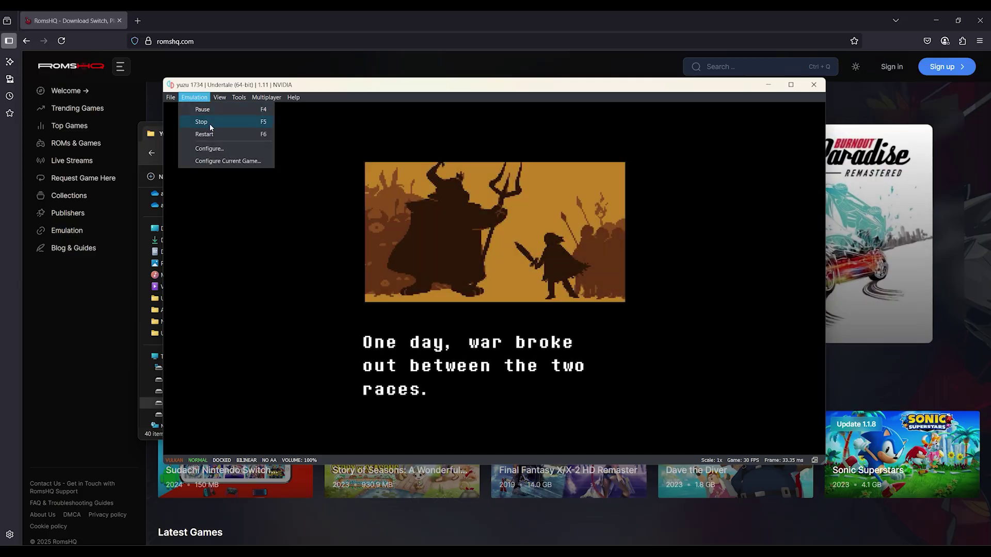